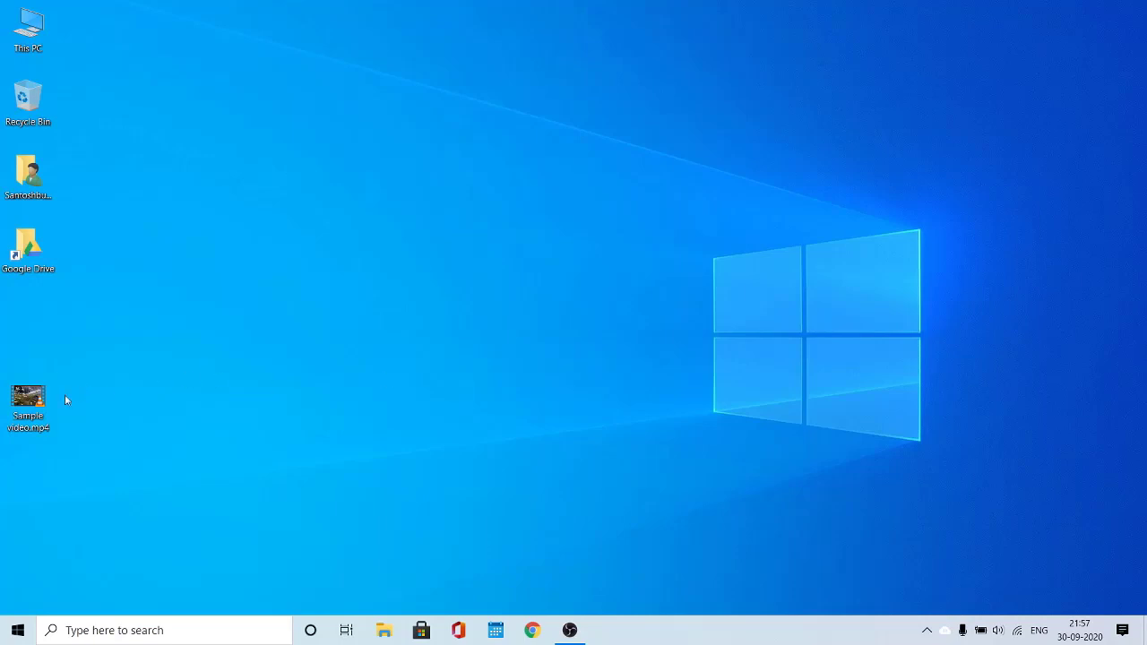
Play Sample video.mp4 from the desktop to preview it, and close the player.
left_click_drag(27, 398, 92, 398)
double_click(92, 398)
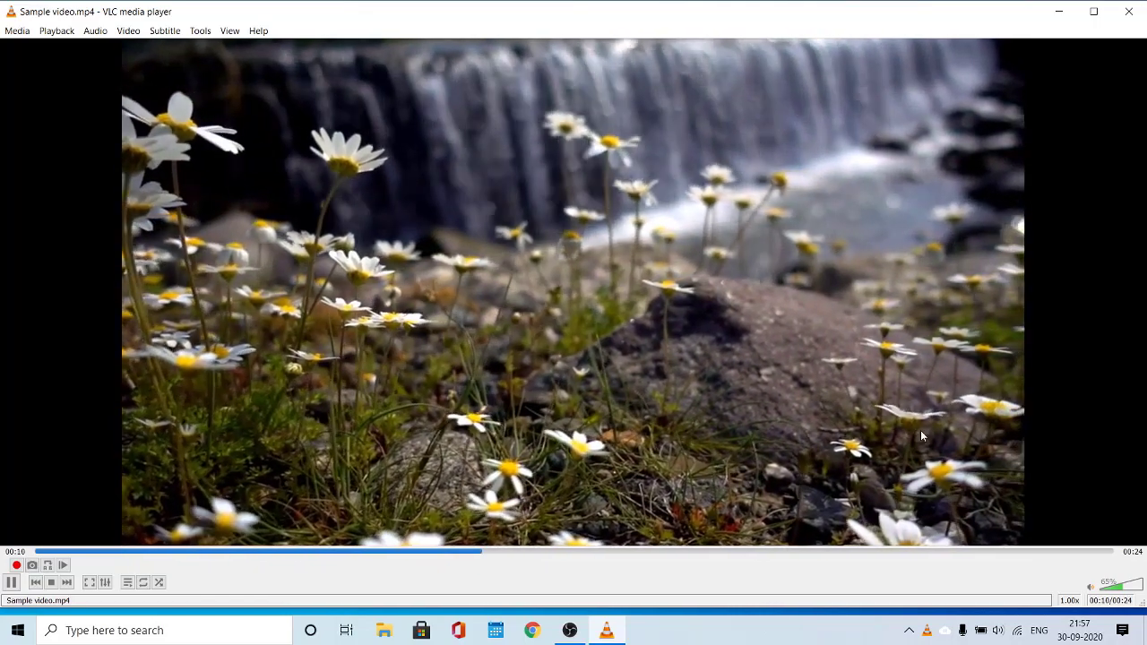
left_click(1128, 11)
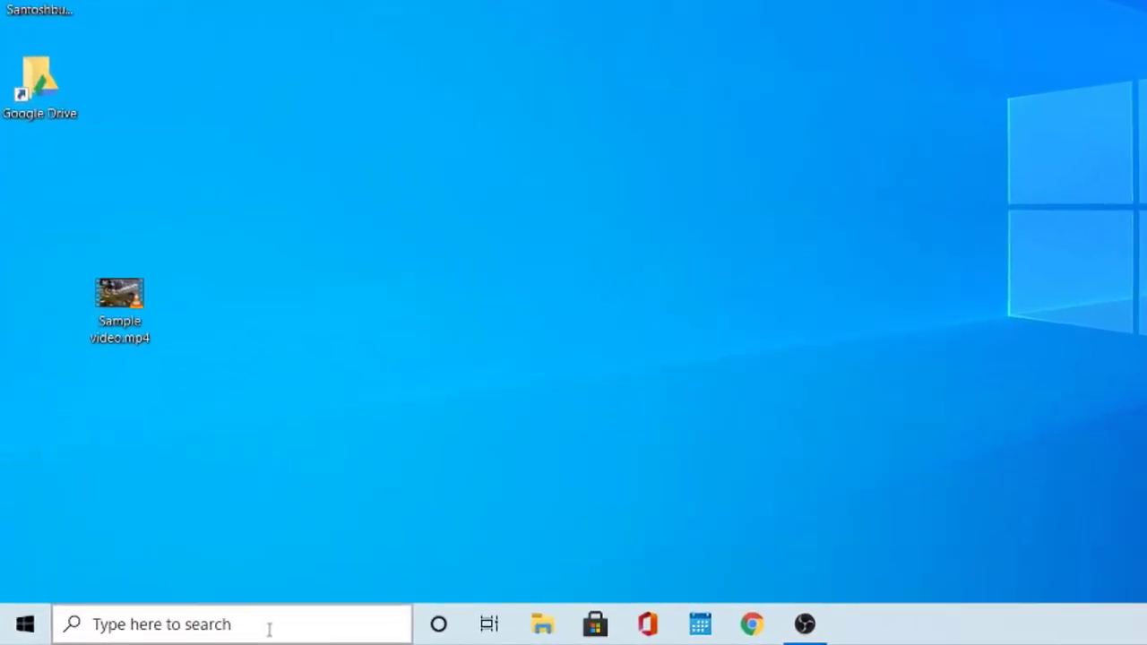
Search Windows for "vlc" and launch VLC media player.
left_click(190, 633)
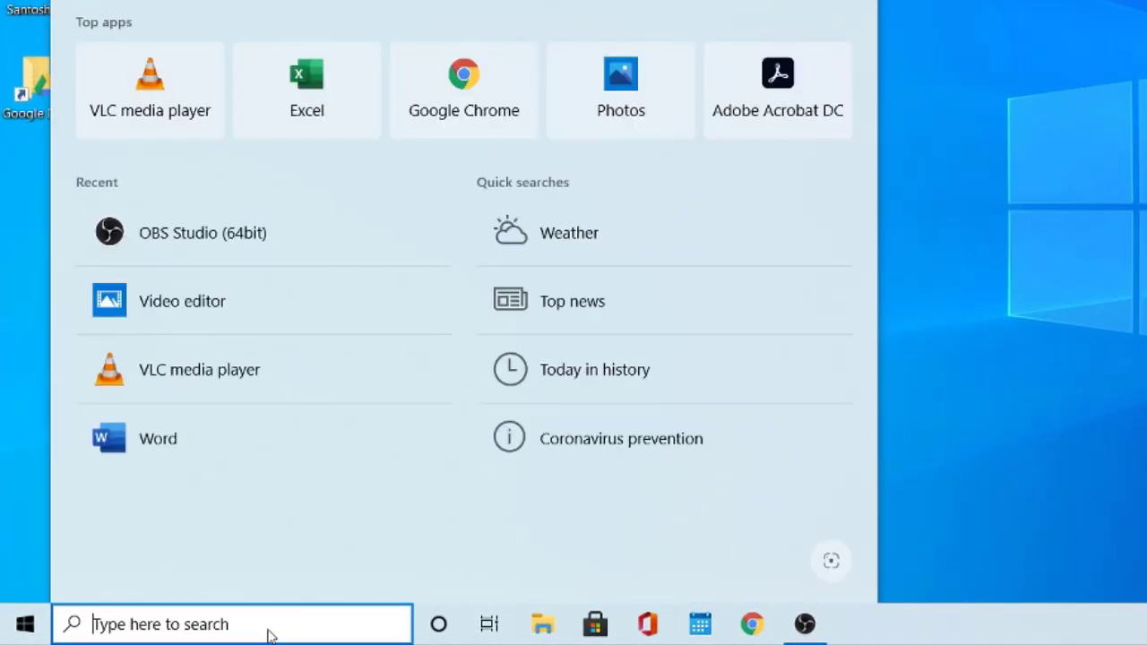
type("vlc")
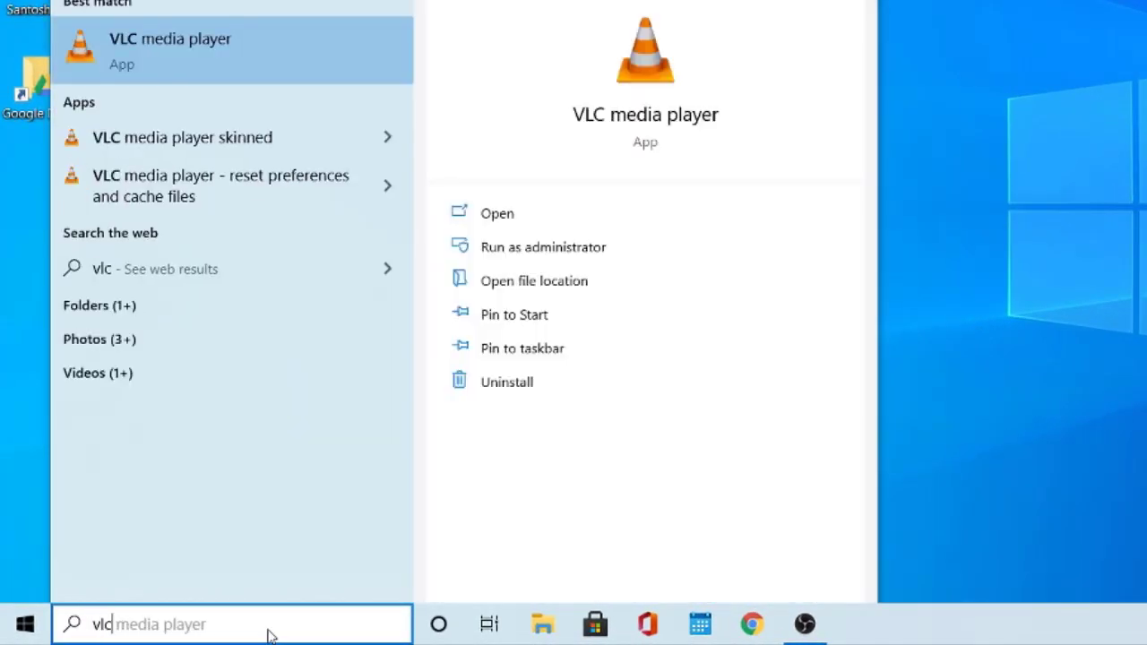
key("Return")
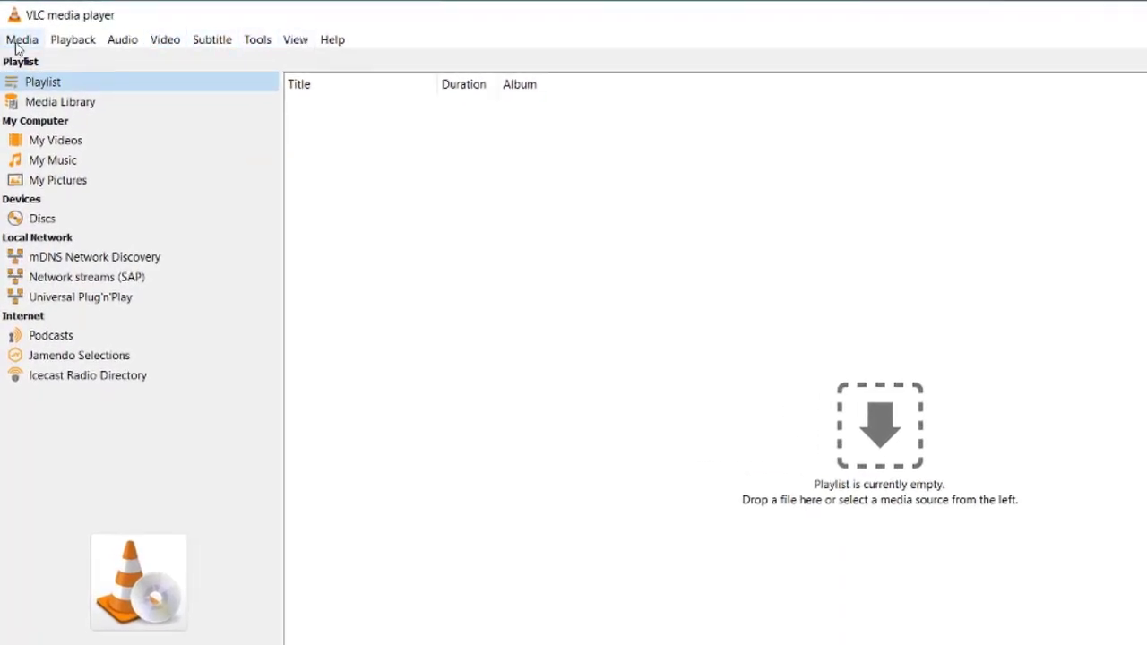
Start a Convert / Save job and add Sample video.mp4 from the Desktop as its source file.
left_click(16, 45)
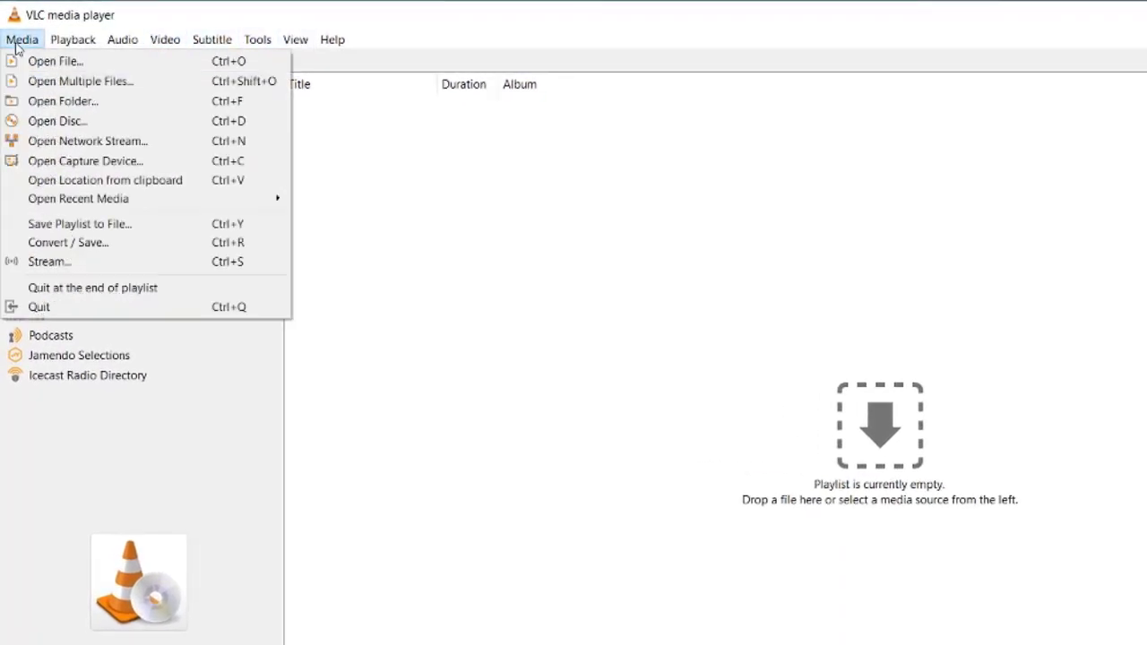
left_click(63, 249)
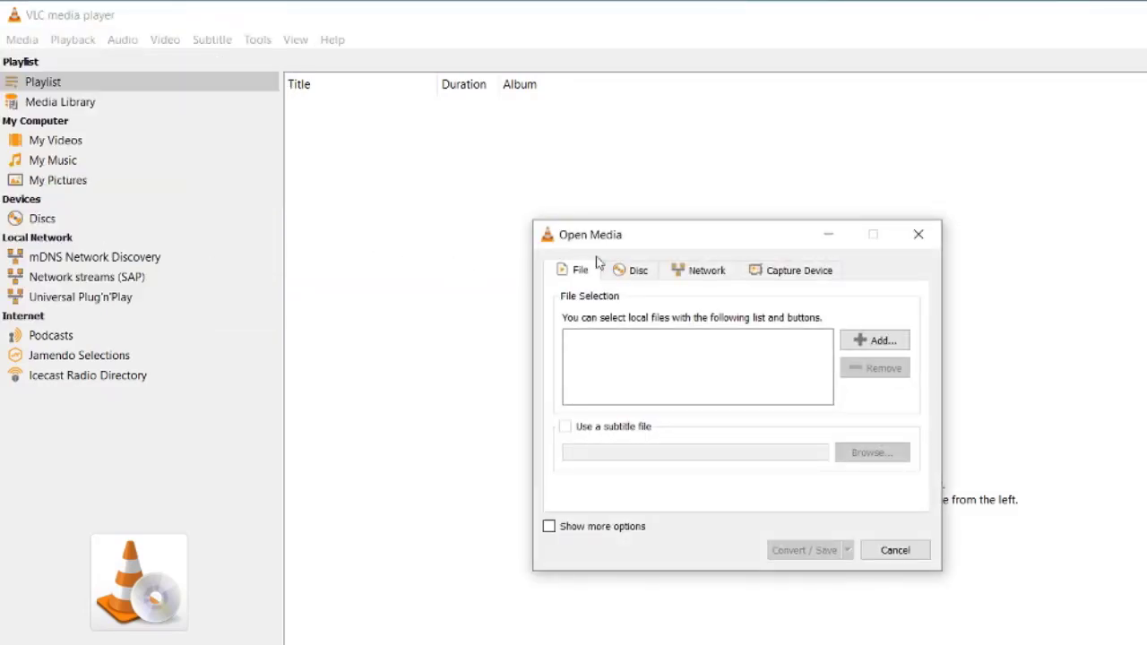
left_click_drag(714, 238, 595, 224)
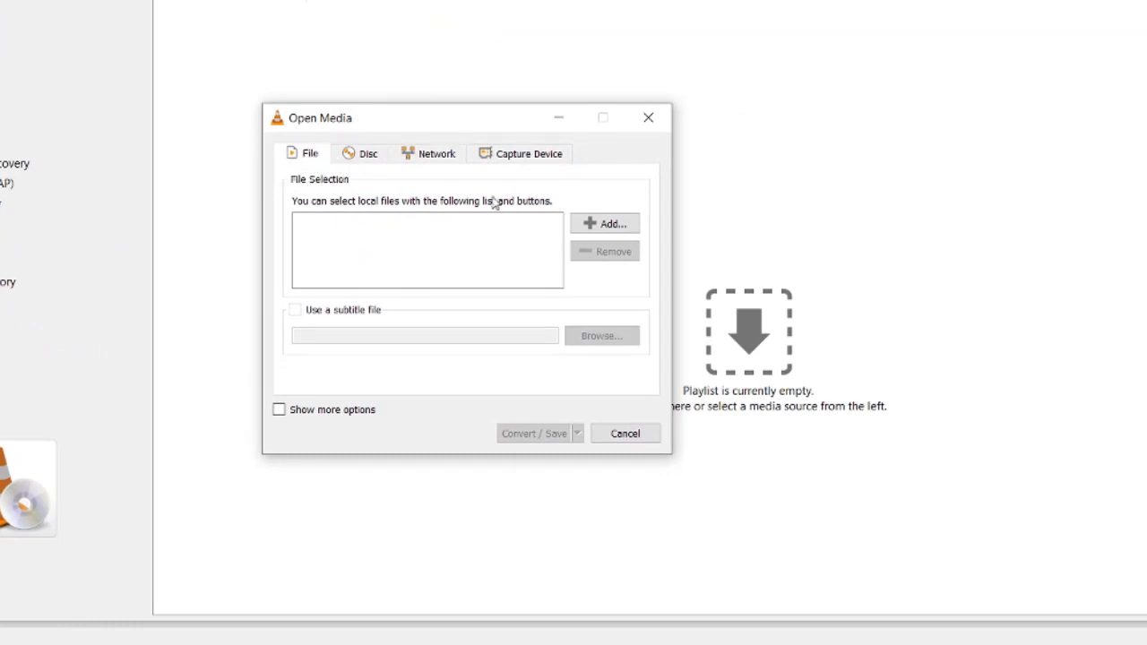
left_click(599, 228)
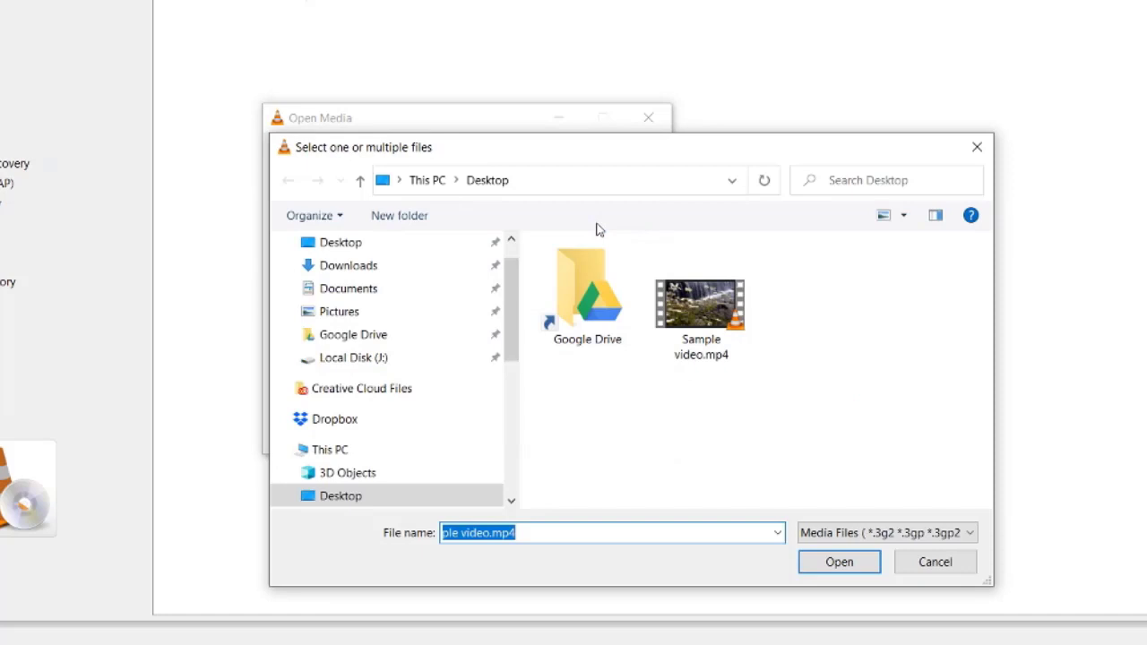
left_click(693, 308)
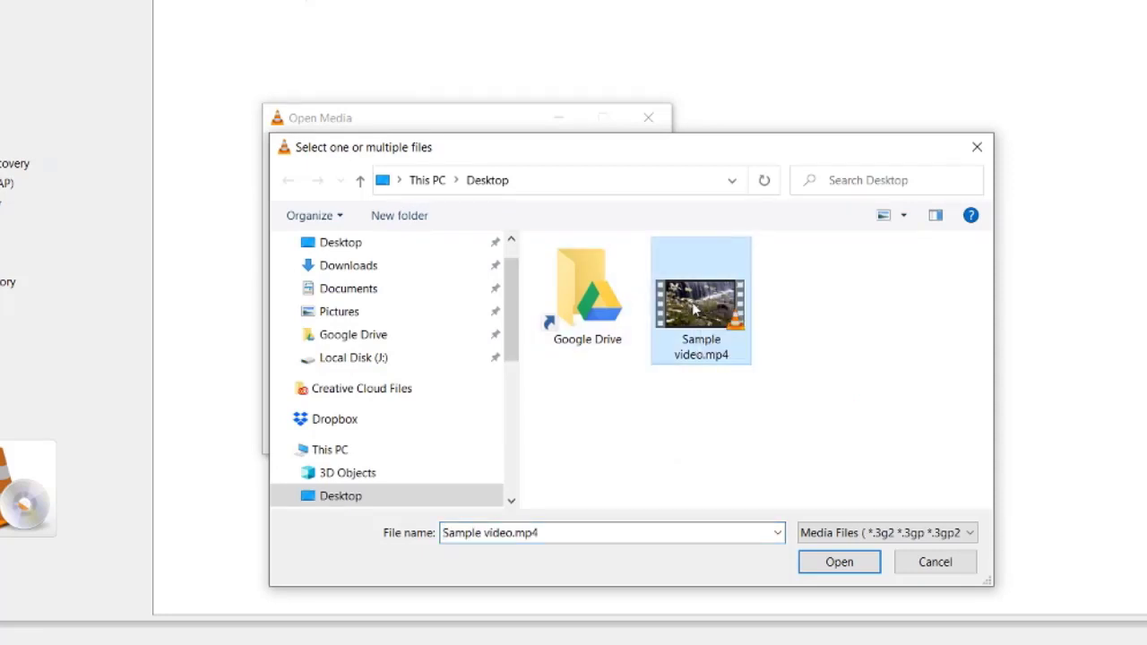
left_click(838, 561)
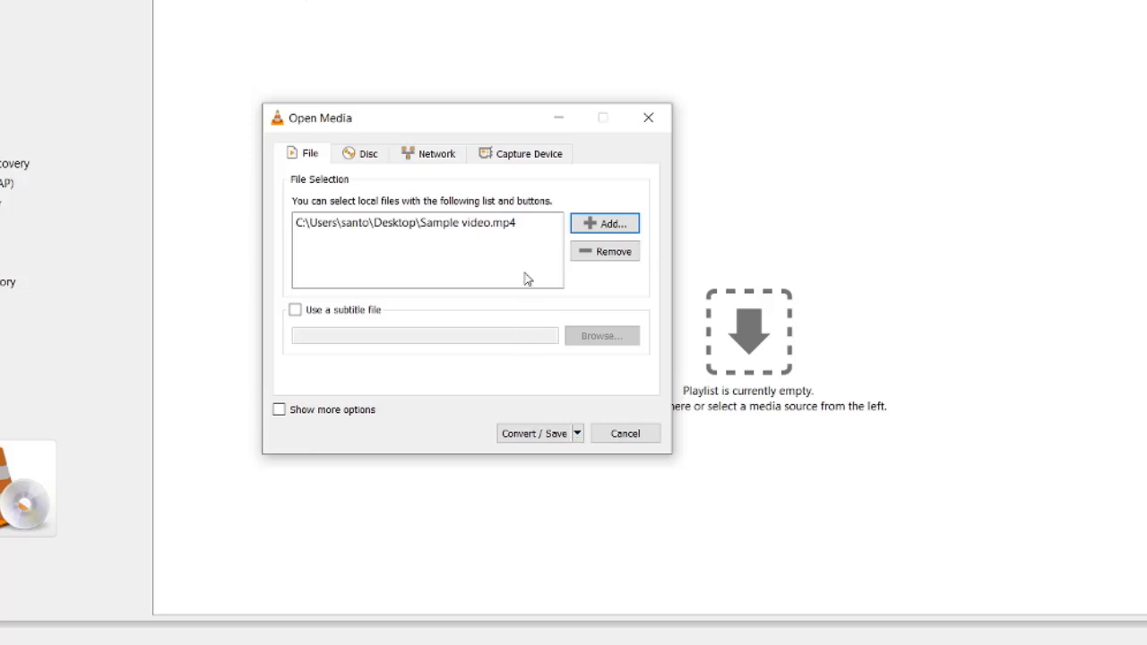
Proceed to the conversion settings for the added video and choose the Audio - MP3 profile.
left_click(536, 434)
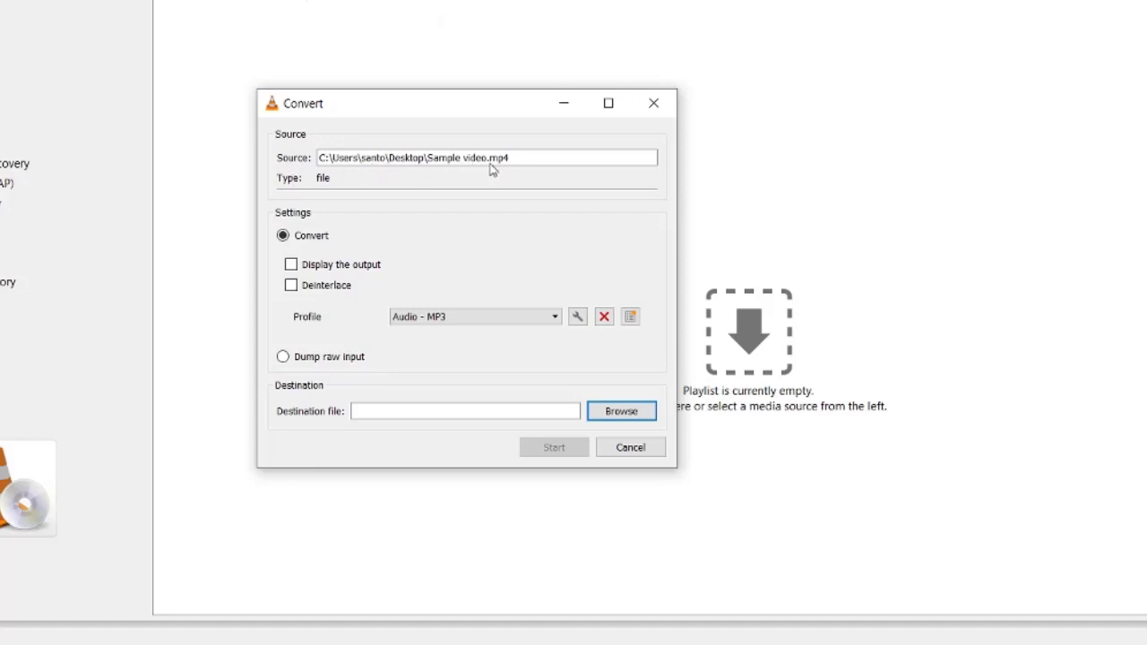
left_click(556, 319)
scroll(554, 356, "up", 3)
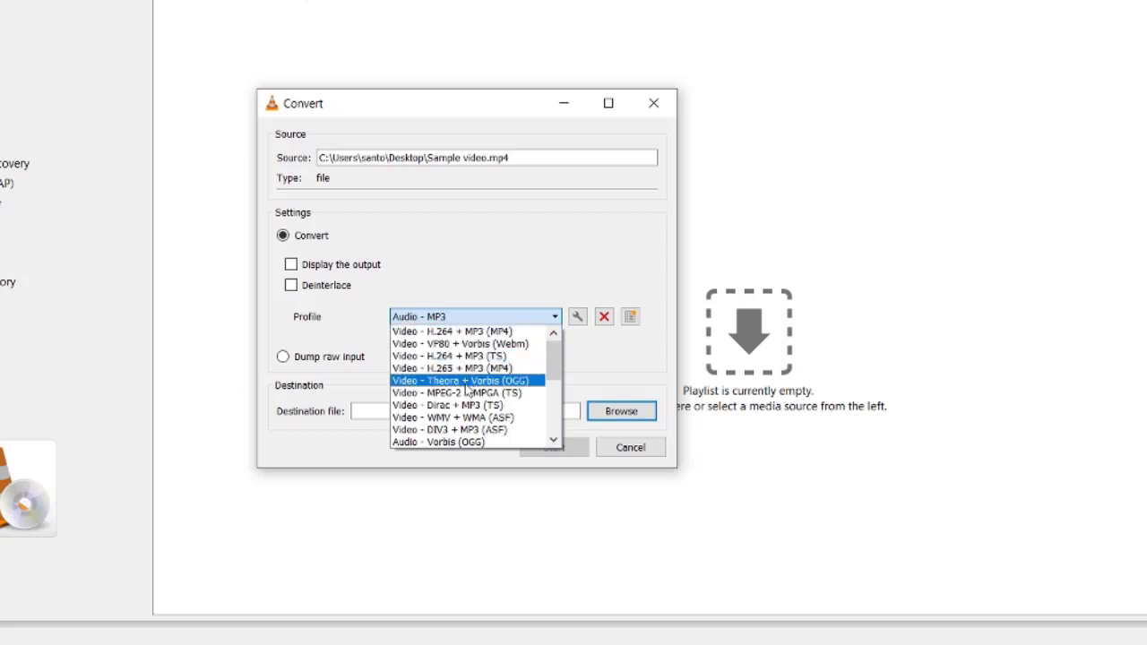
left_click_drag(556, 363, 558, 394)
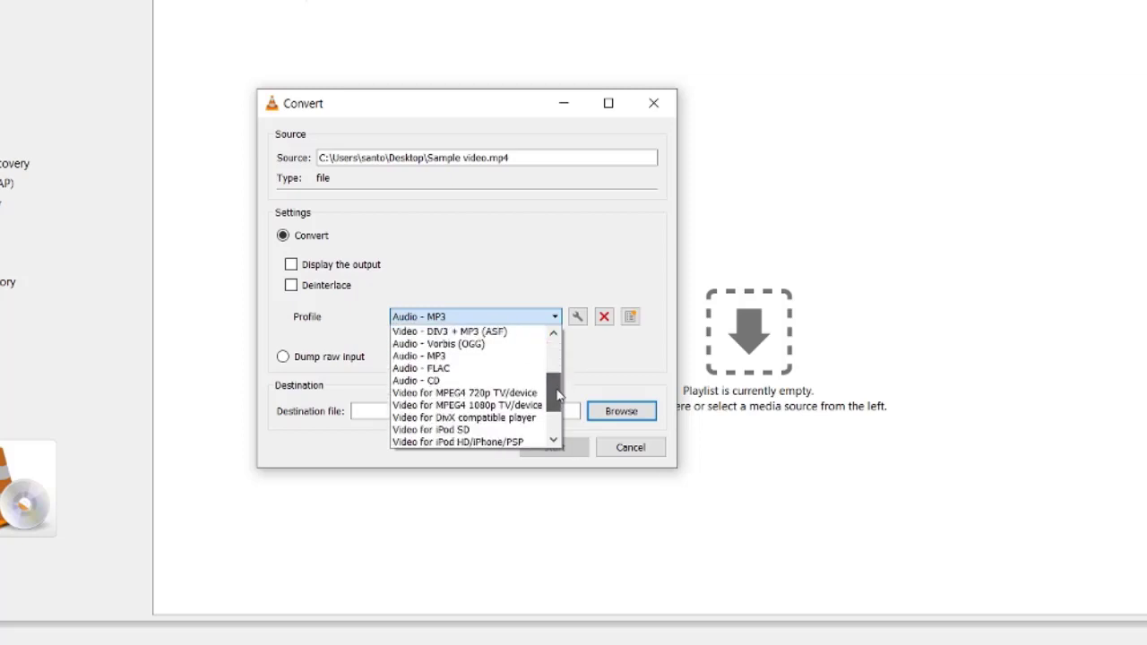
left_click(422, 359)
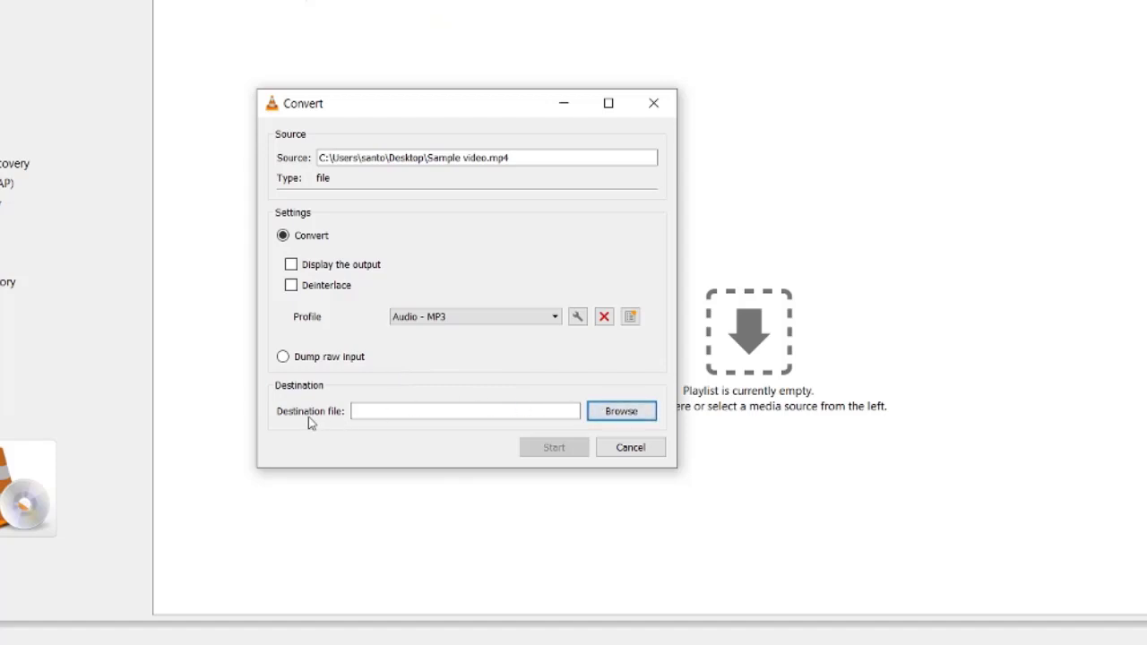
Set the destination file to "Sample audio" on the Desktop, saved as an MP3 container.
left_click(624, 417)
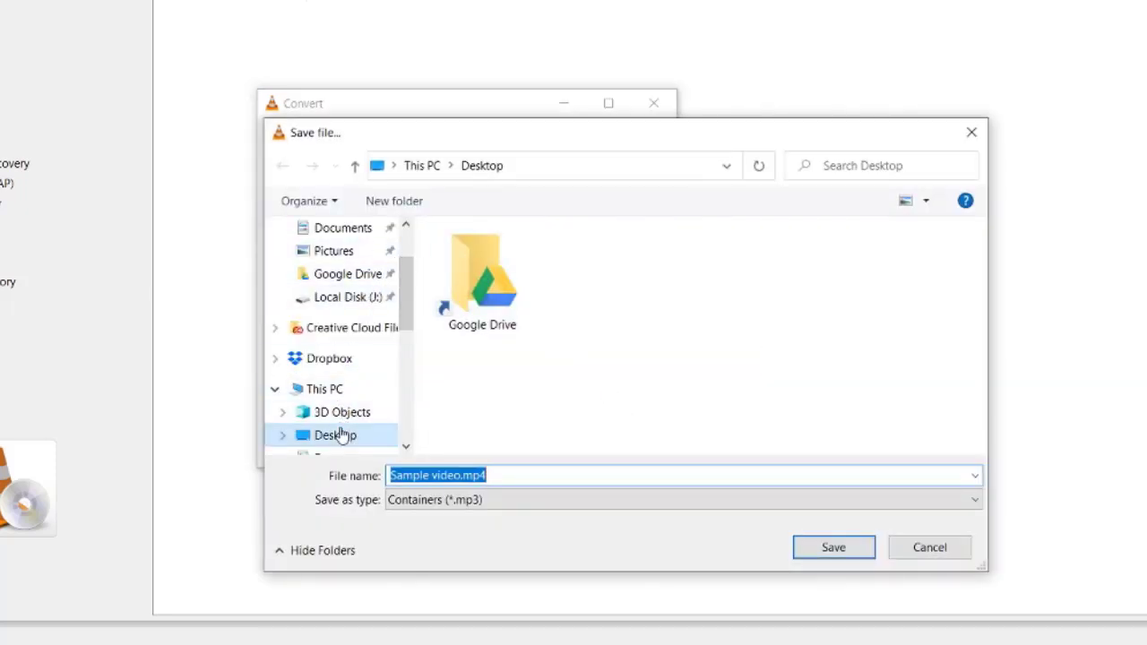
left_click(495, 473)
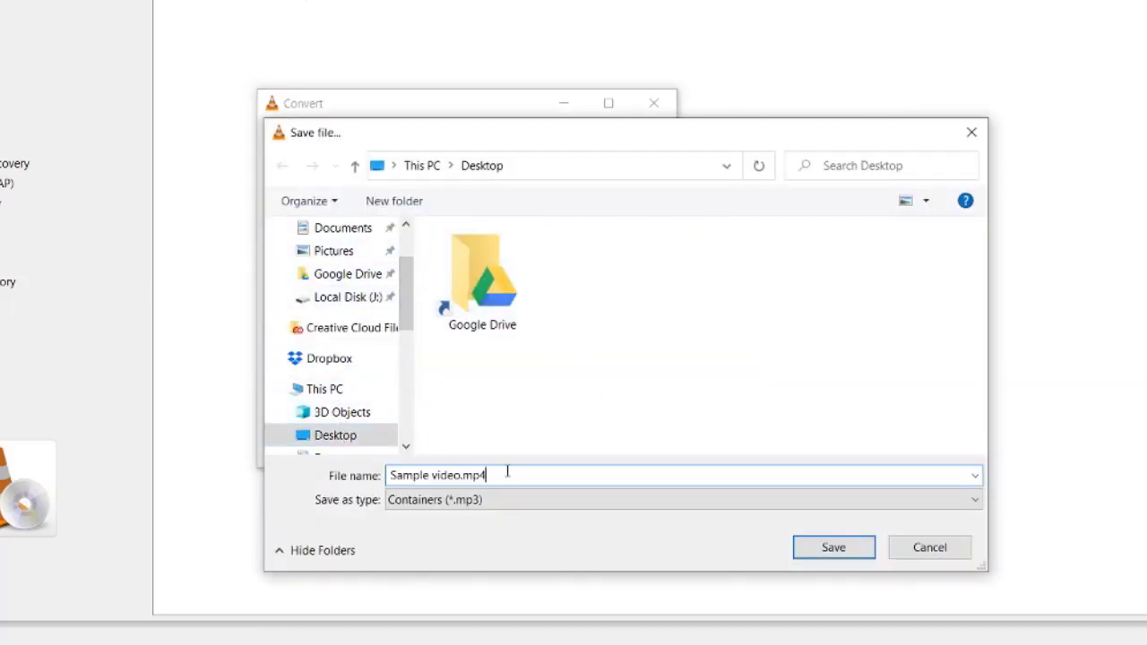
key("BackSpace")
key("BackSpace")
key("BackSpace")
key("BackSpace")
key("BackSpace")
key("BackSpace")
key("BackSpace")
key("BackSpace")
key("BackSpace")
key("BackSpace")
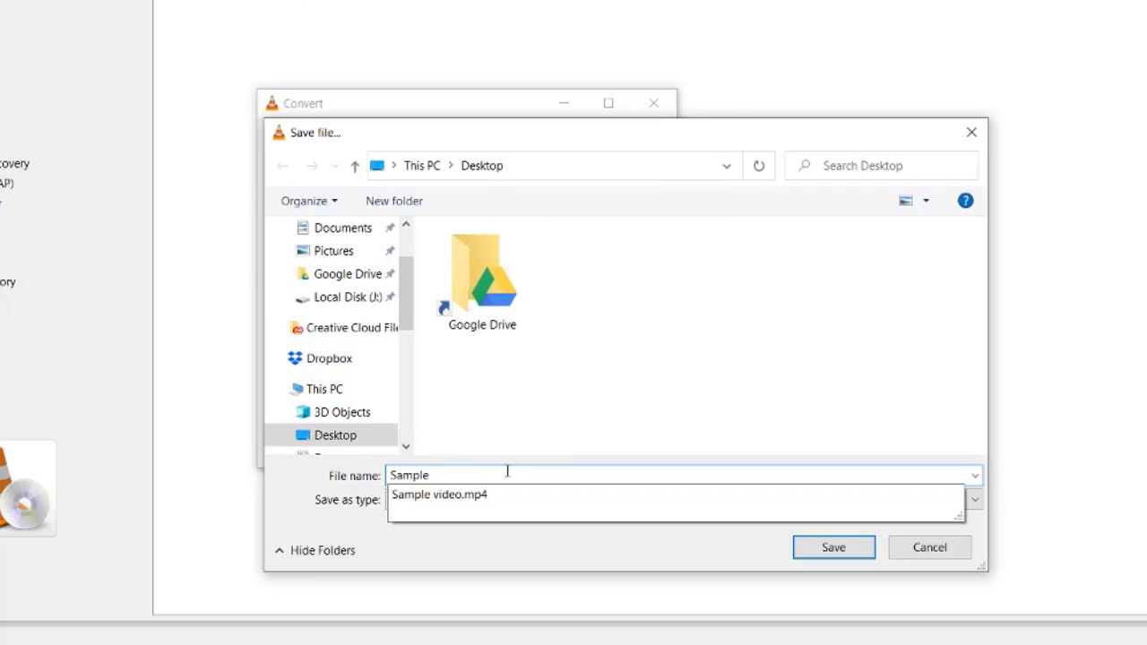
type("audio")
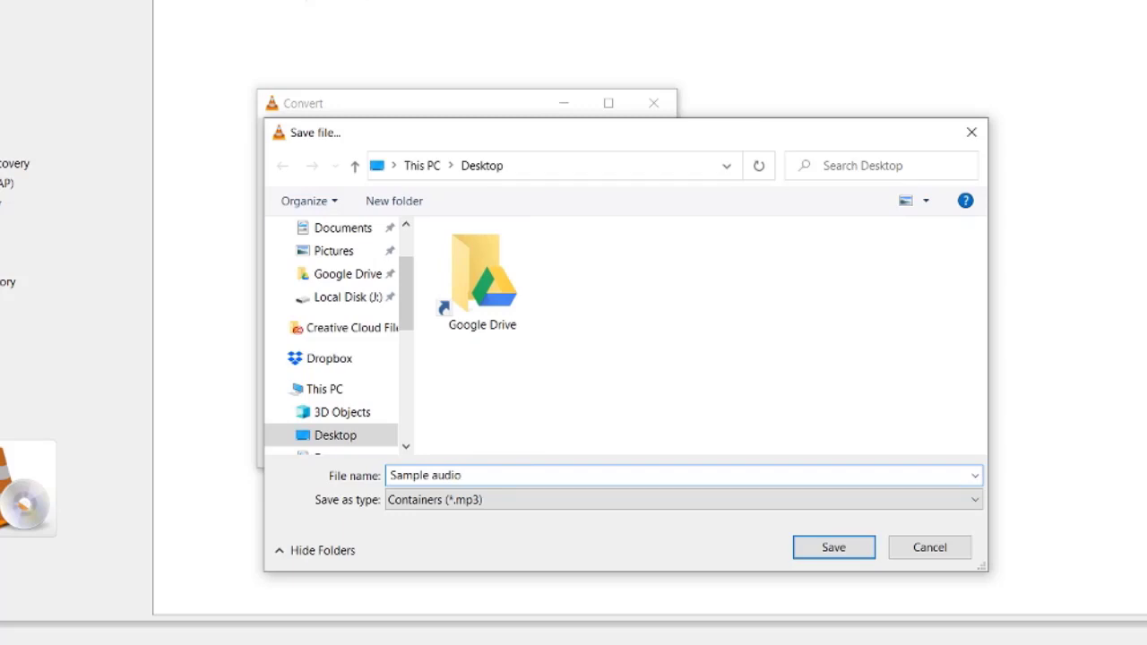
left_click(823, 551)
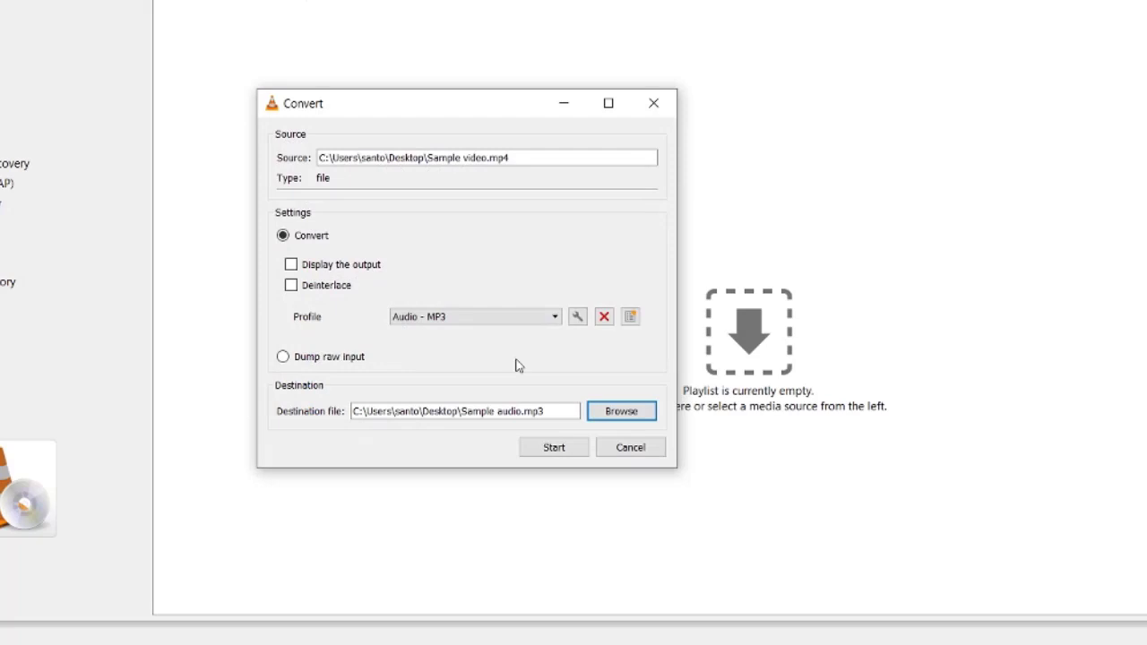
Start the conversion to MP3 and minimize the VLC window to return to the desktop.
left_click(554, 449)
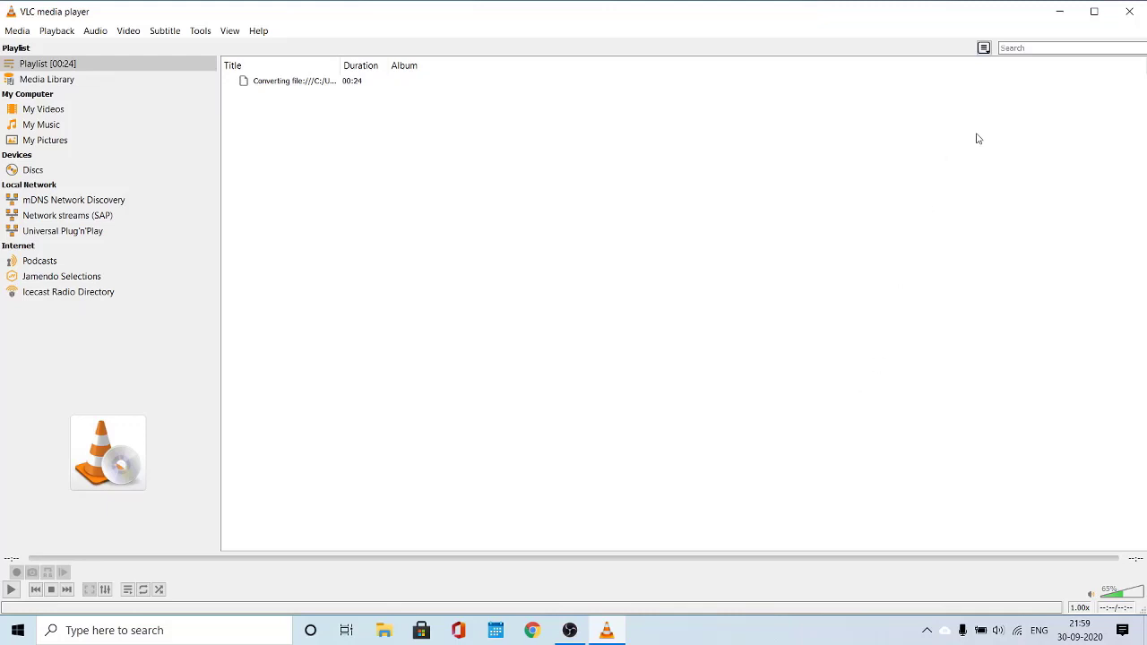
left_click(1091, 13)
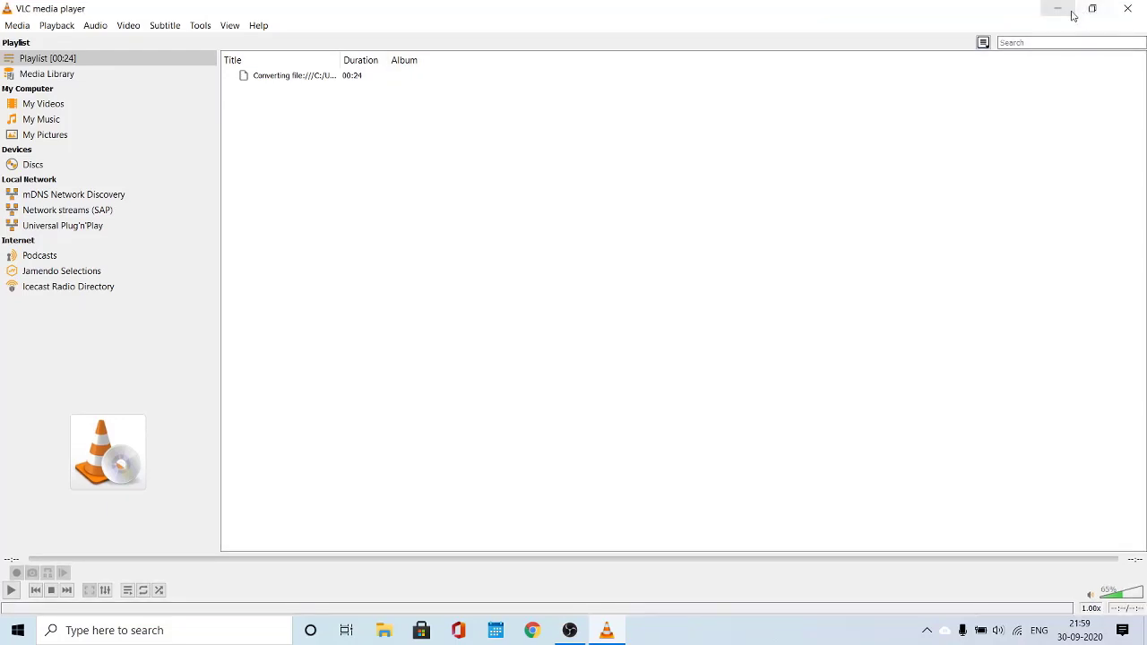
left_click(1052, 13)
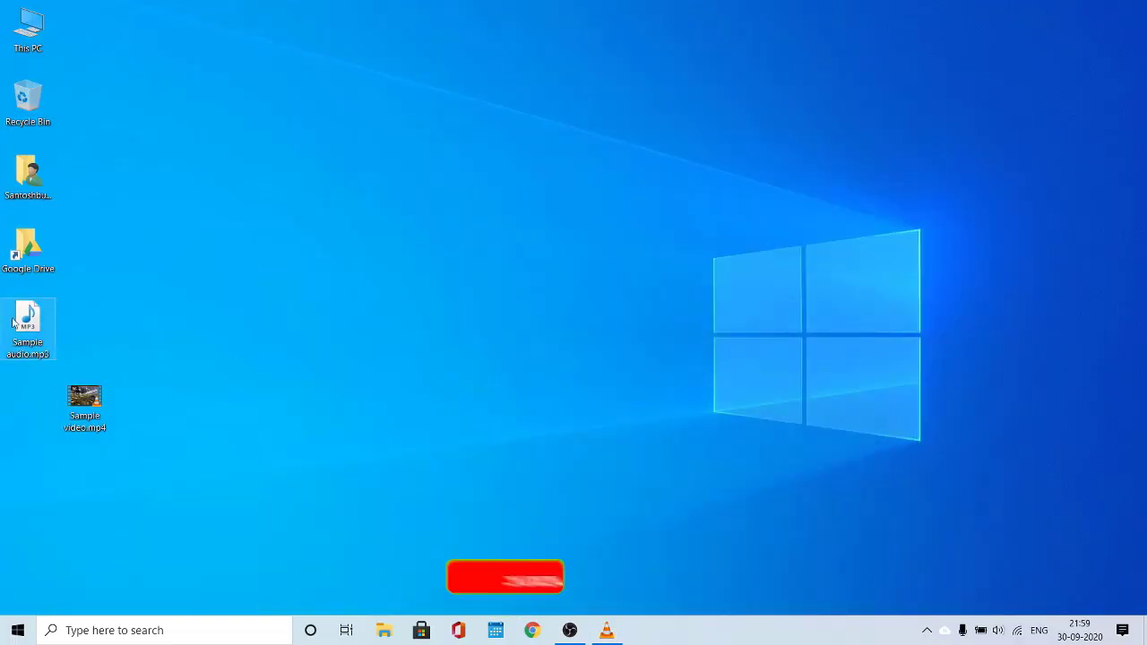
Move Sample audio.mp3 to a clear area of the desktop, open it in VLC, play it to check the sound, and pause playback.
left_click_drag(28, 321, 240, 226)
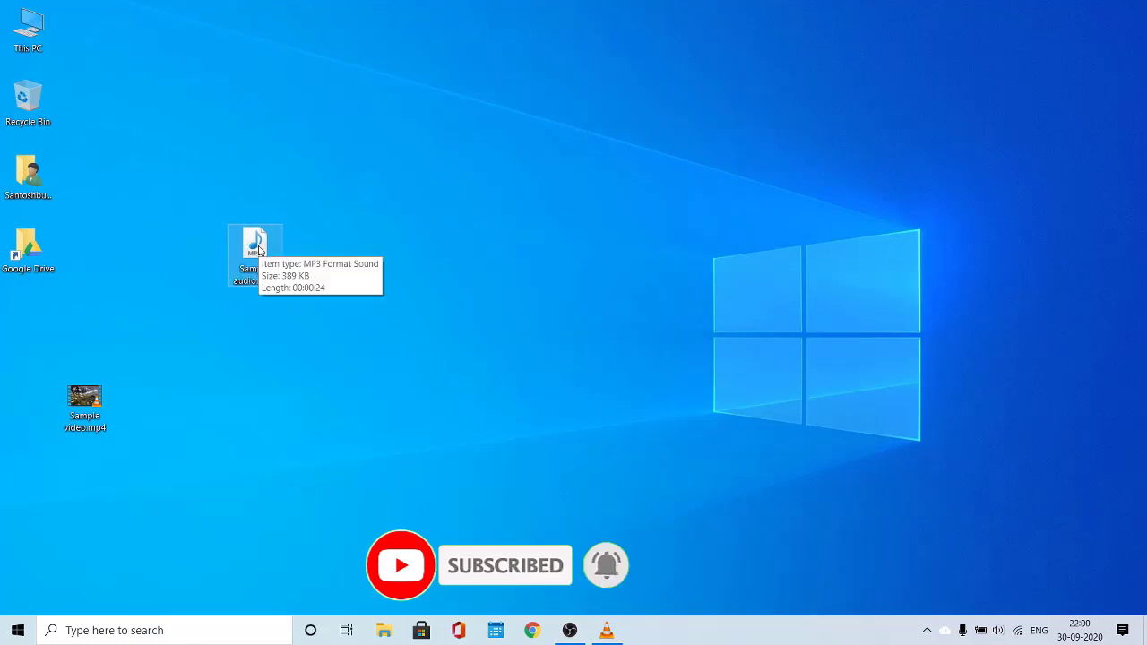
left_click_drag(258, 250, 409, 238)
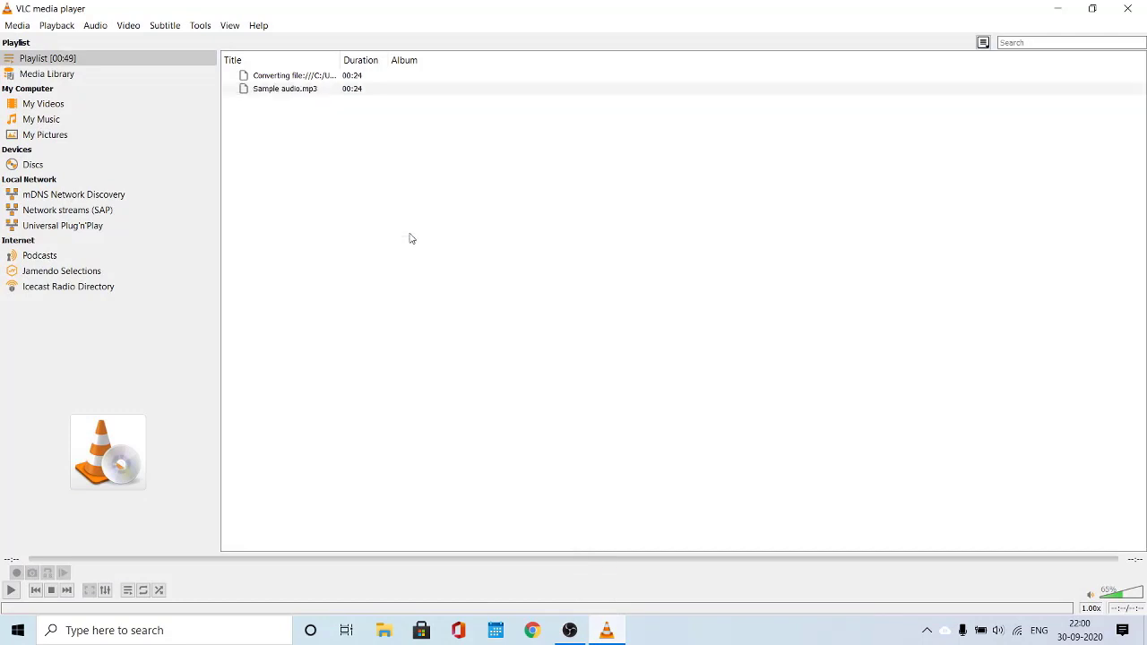
double_click(275, 88)
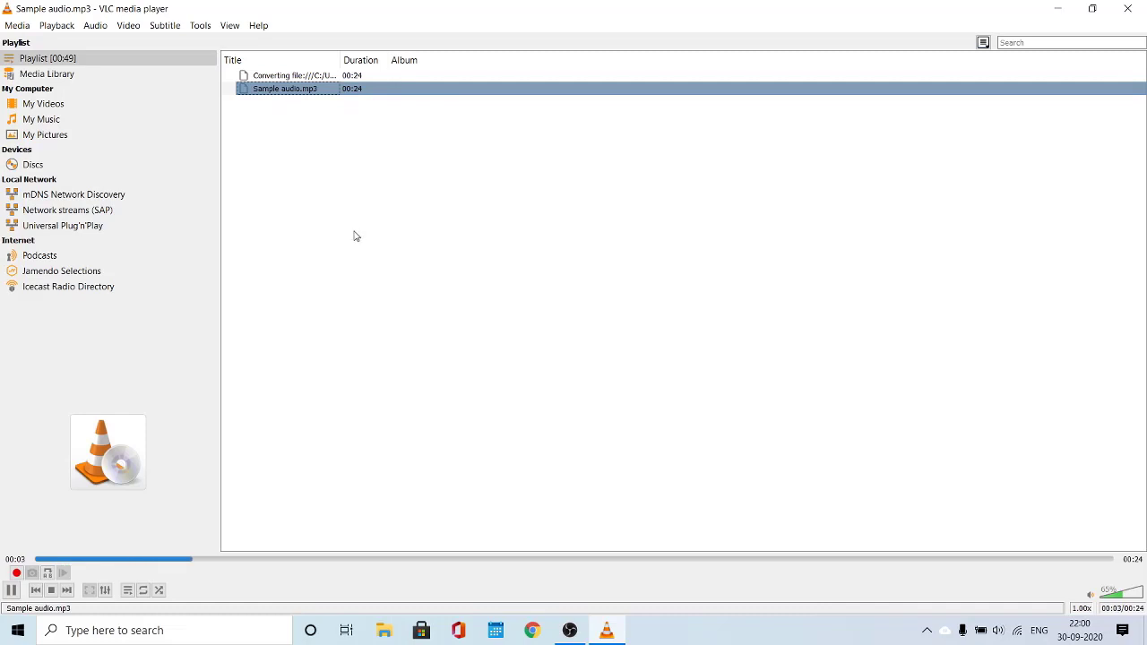
left_click(11, 590)
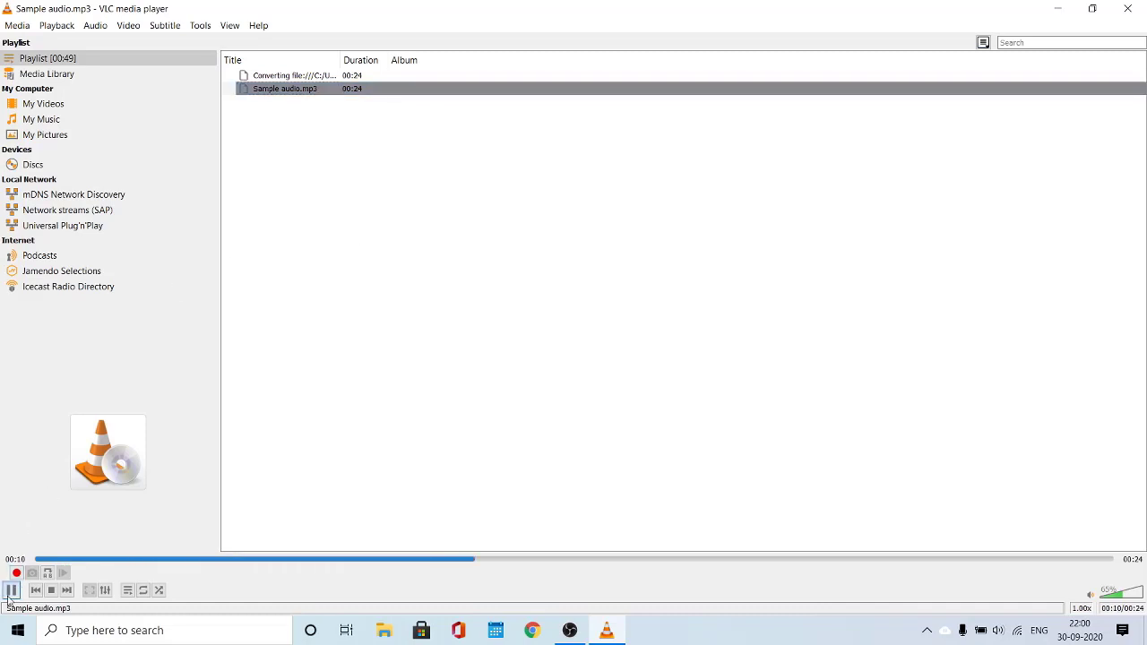